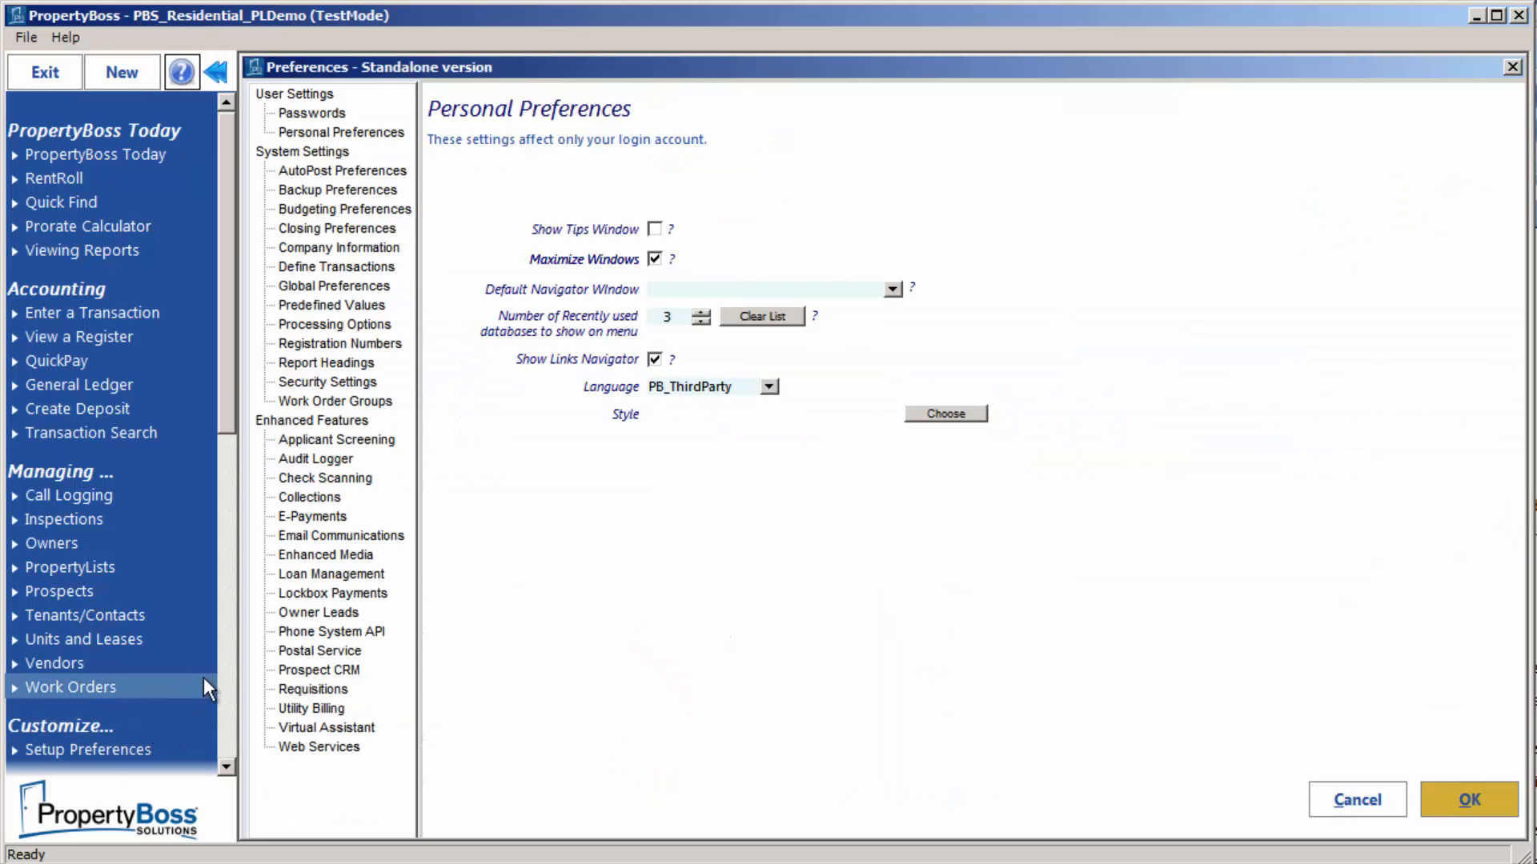
Look over the Email Communications preferences, then switch to the Security Settings page
{"action": "left_click", "coordinate": [315, 534]}
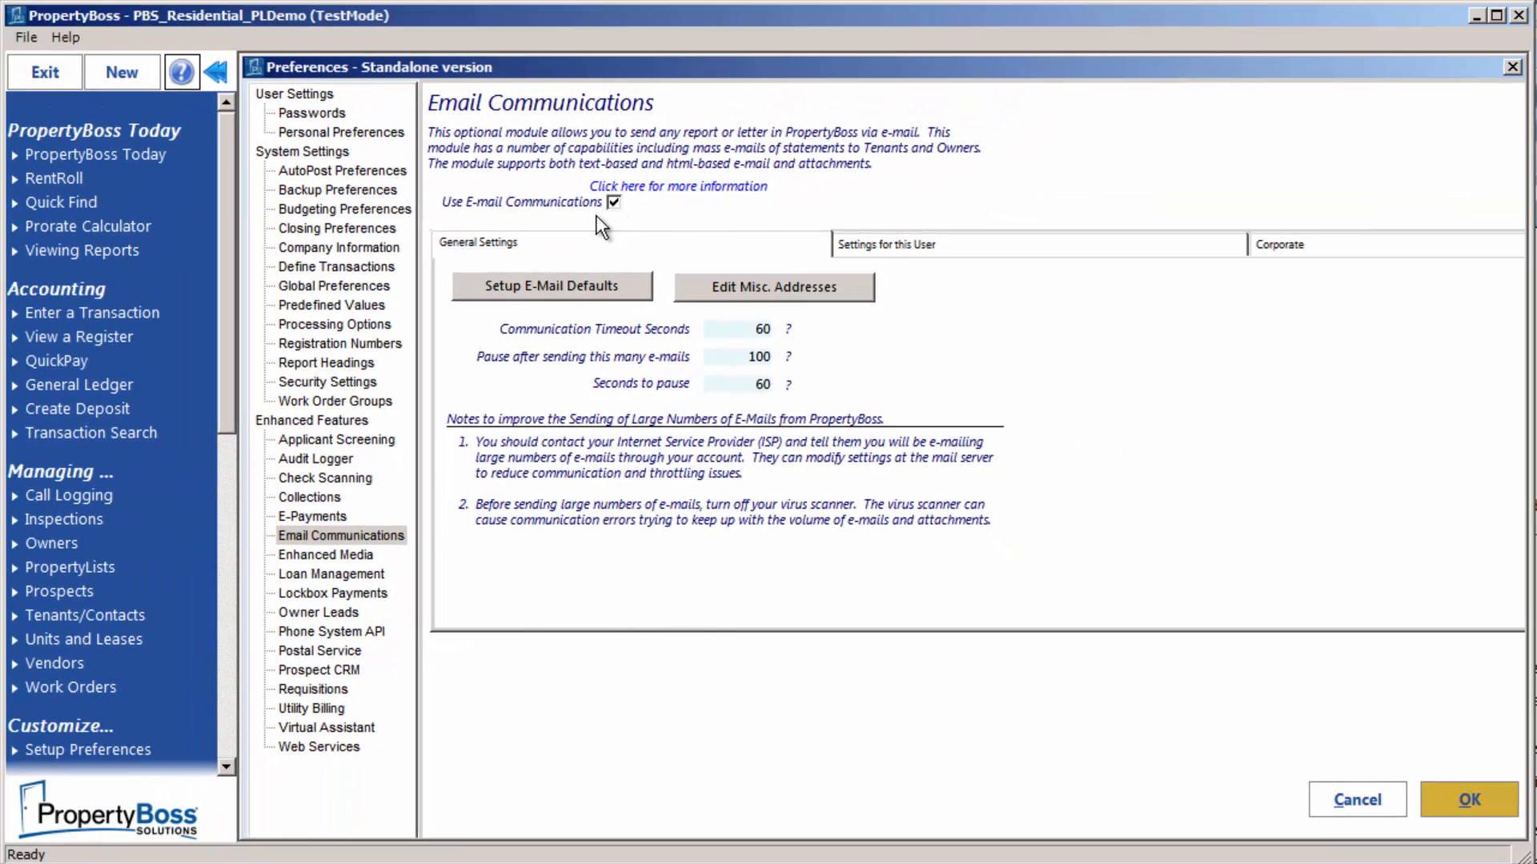
{"action": "left_click", "coordinate": [359, 385]}
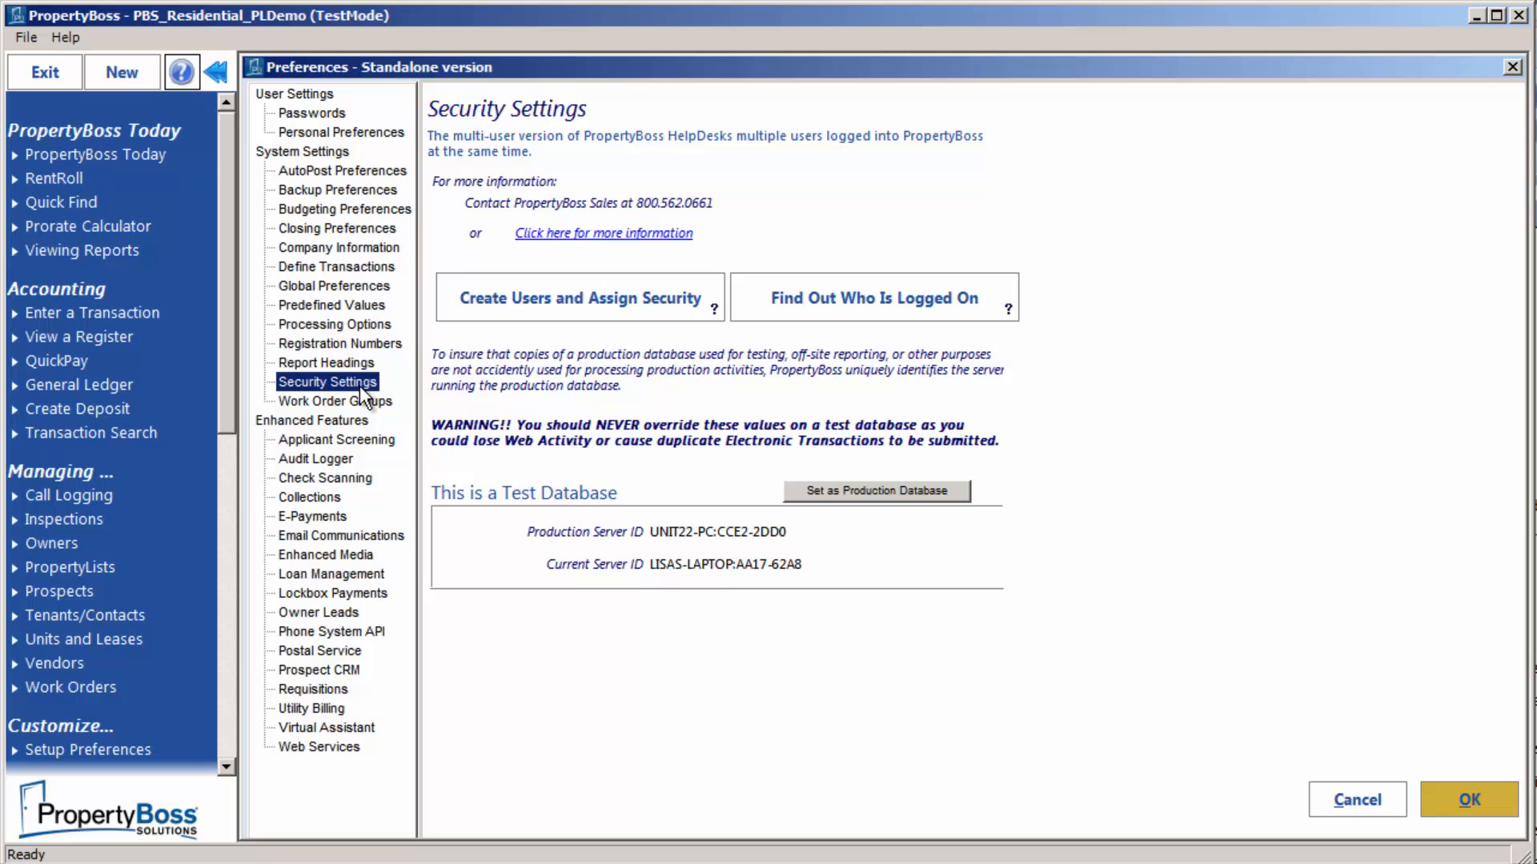
In user security, tick Can Send E-Mail for the administrator and enter its Gmail address as the outgoing address
{"action": "left_click", "coordinate": [489, 296]}
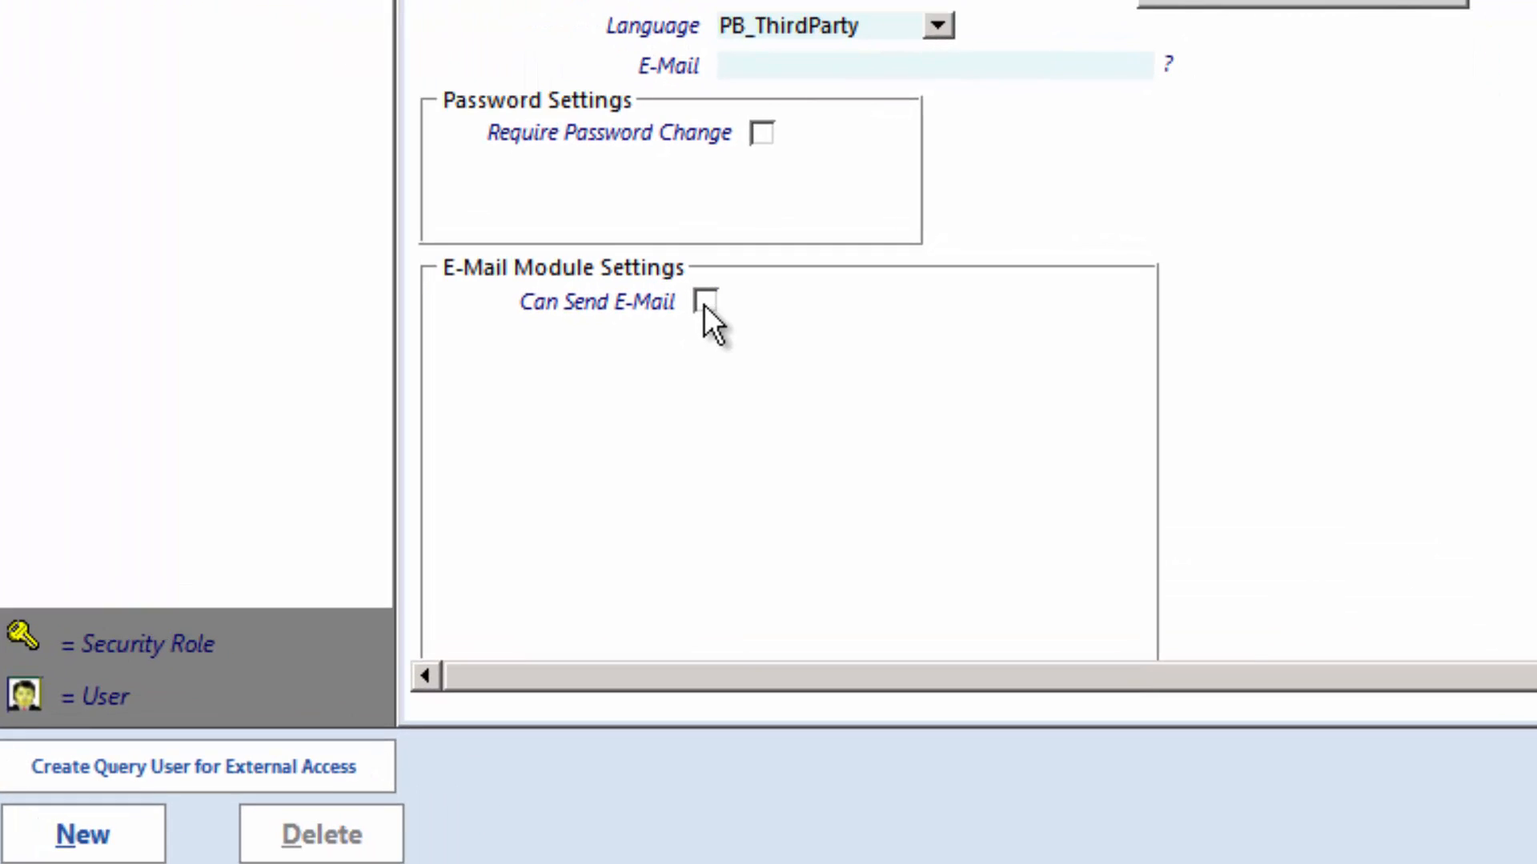
{"action": "left_click", "coordinate": [704, 303]}
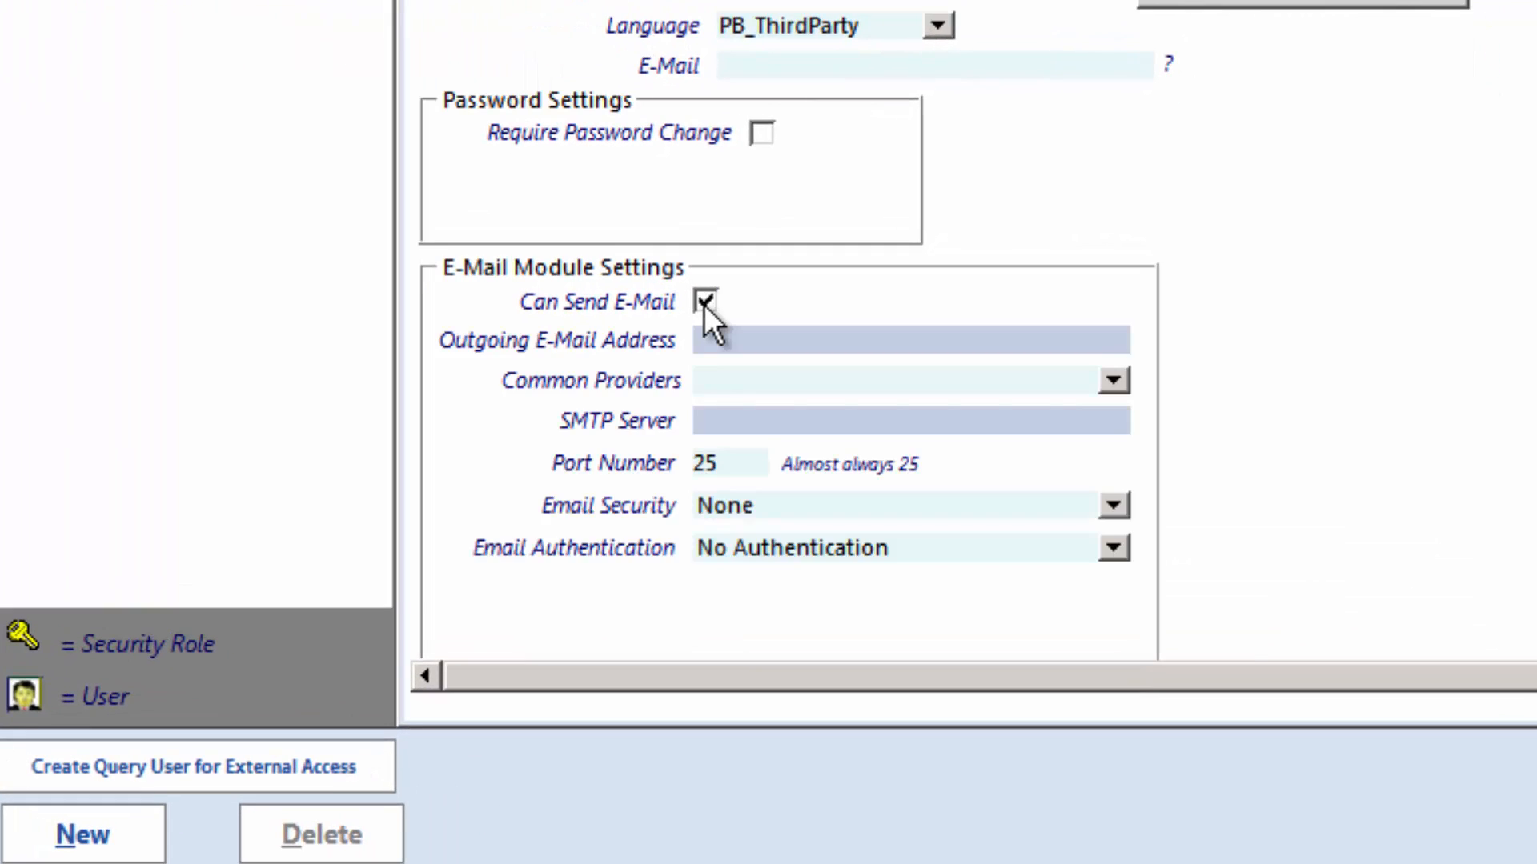
{"action": "left_click", "coordinate": [726, 344]}
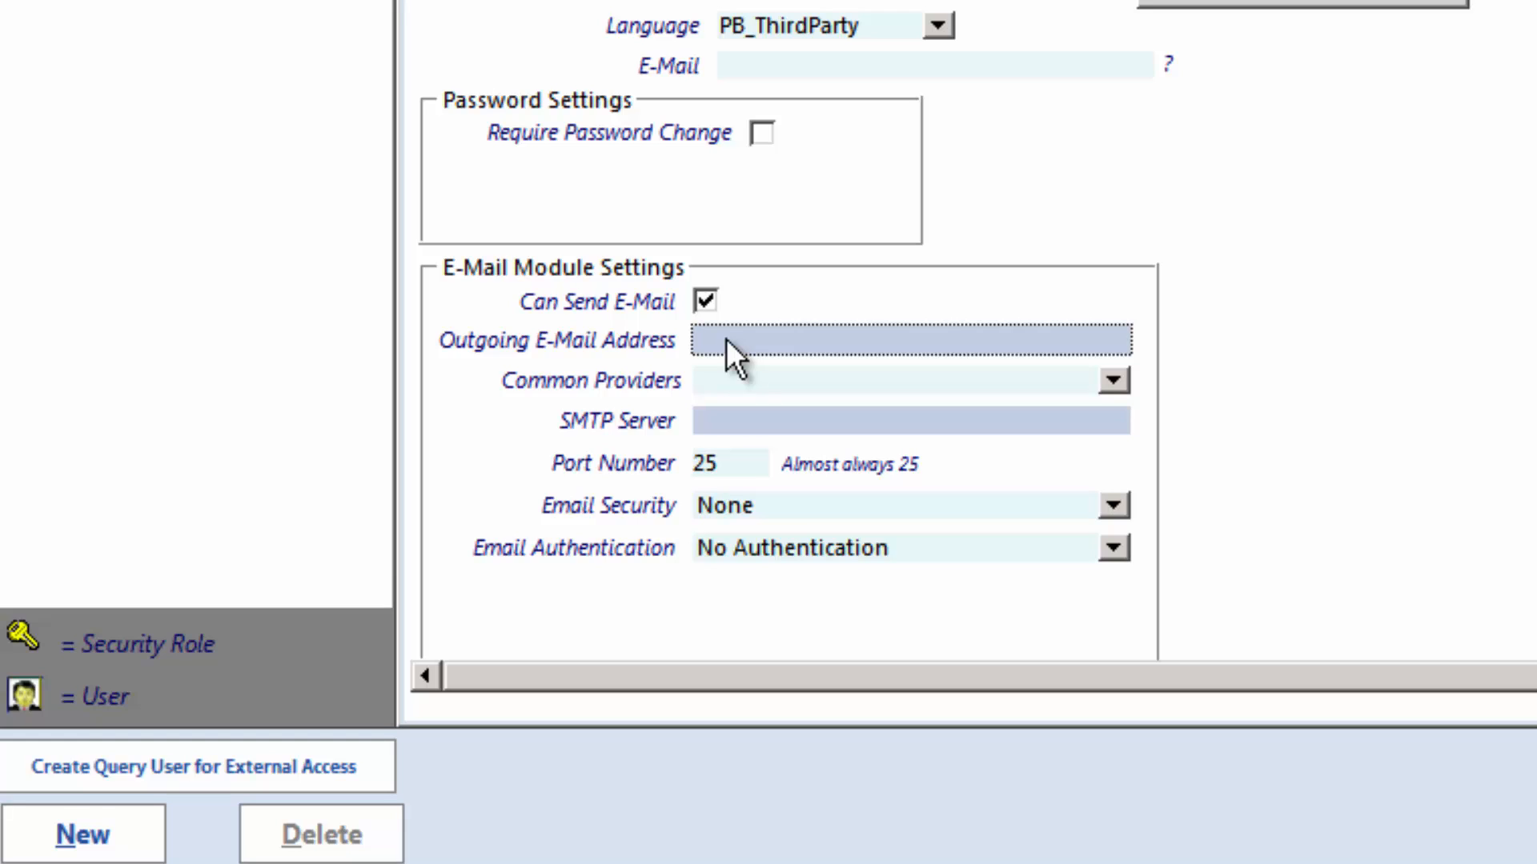
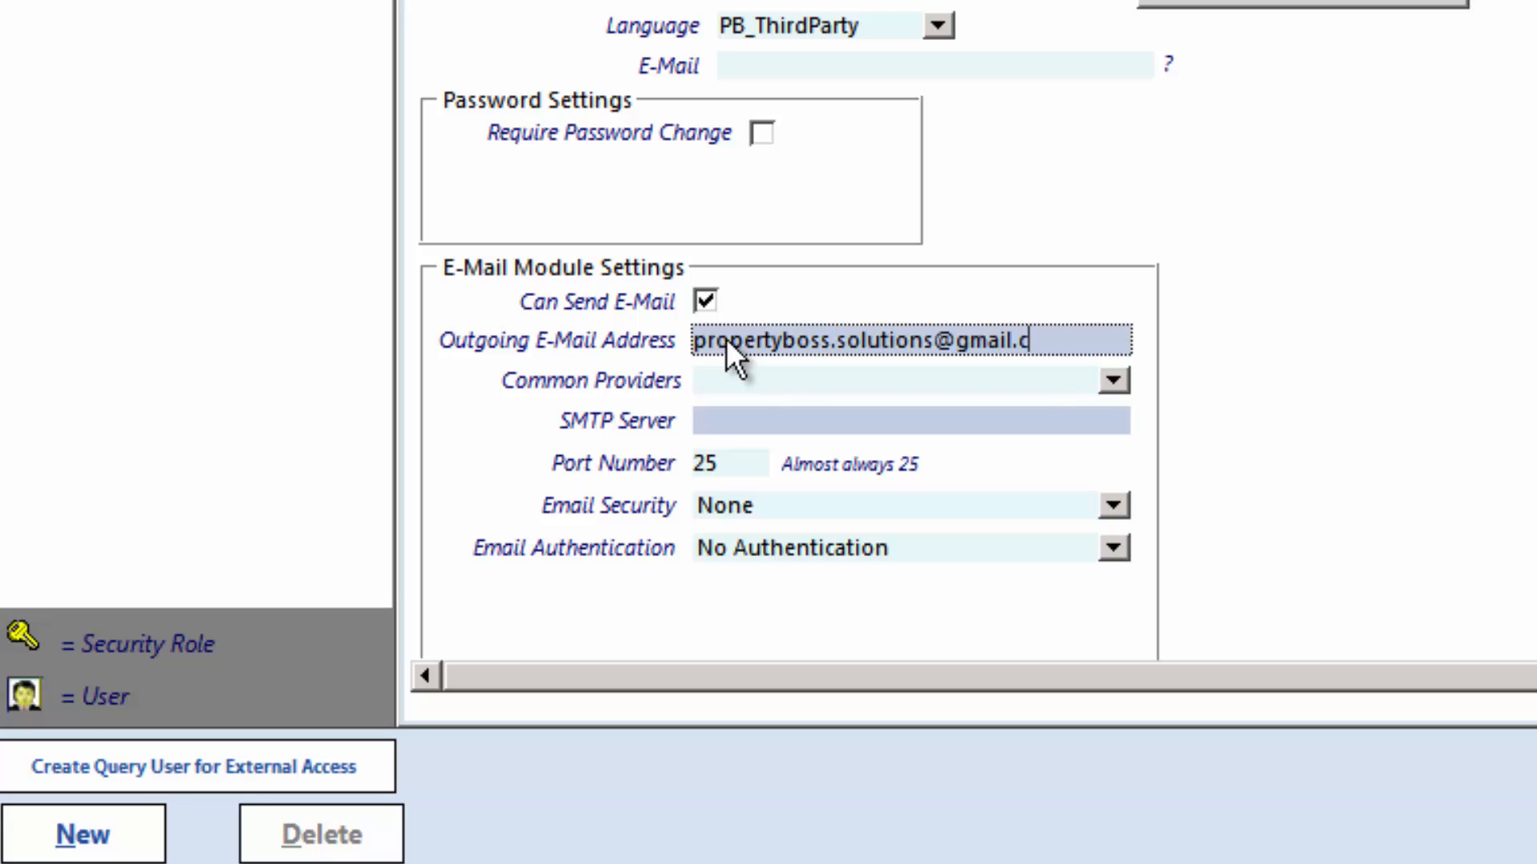
{"action": "left_click", "coordinate": [1110, 389]}
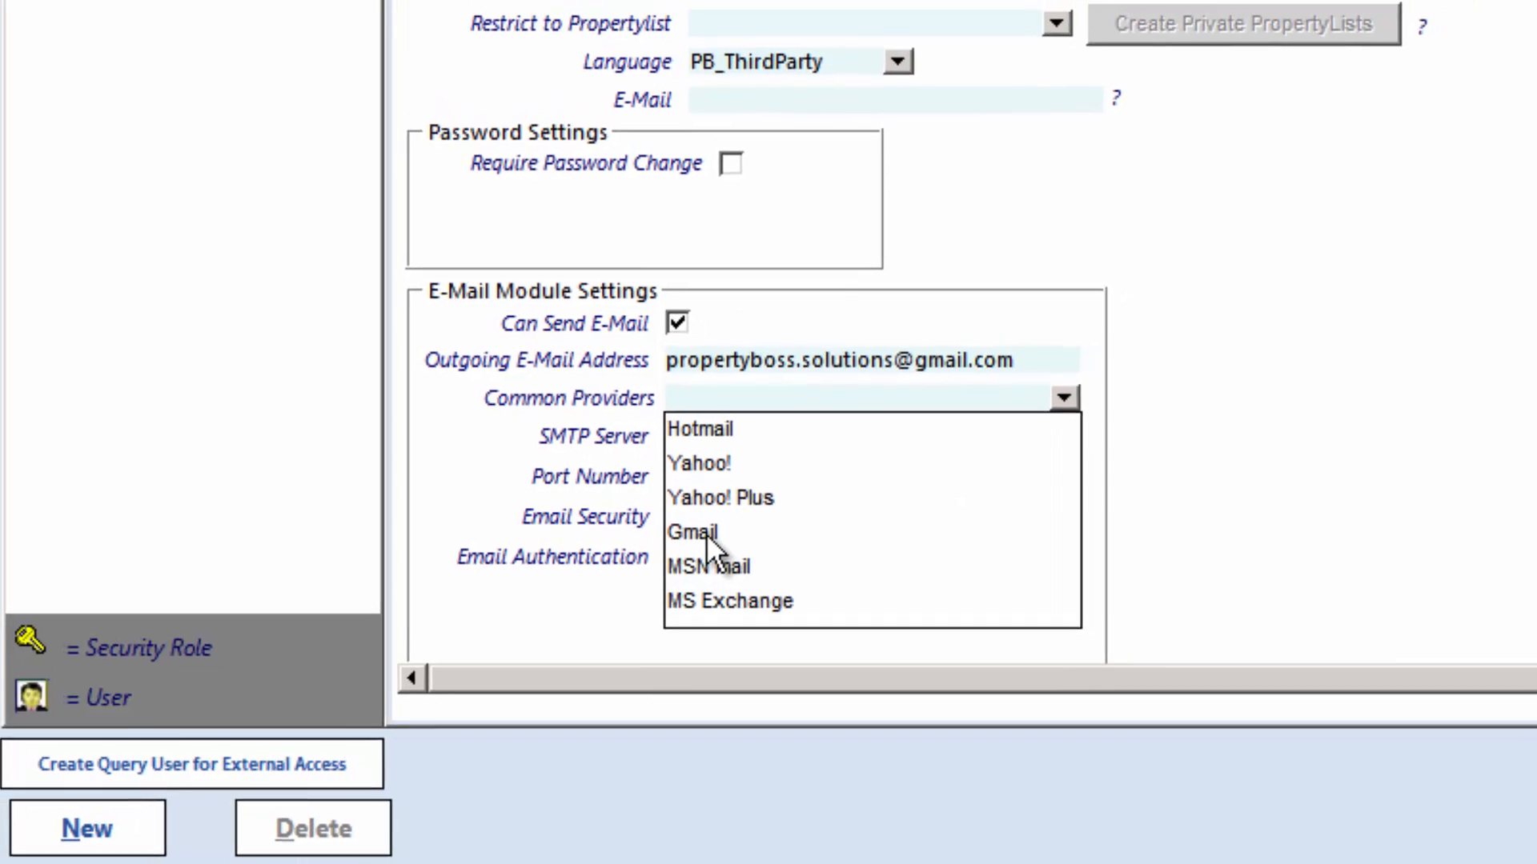
Apply the Gmail presets (smtp.gmail.com, port 587, SSL/TLS, PLAIN) and enter the Gmail user ID and account password
{"action": "left_click", "coordinate": [724, 522]}
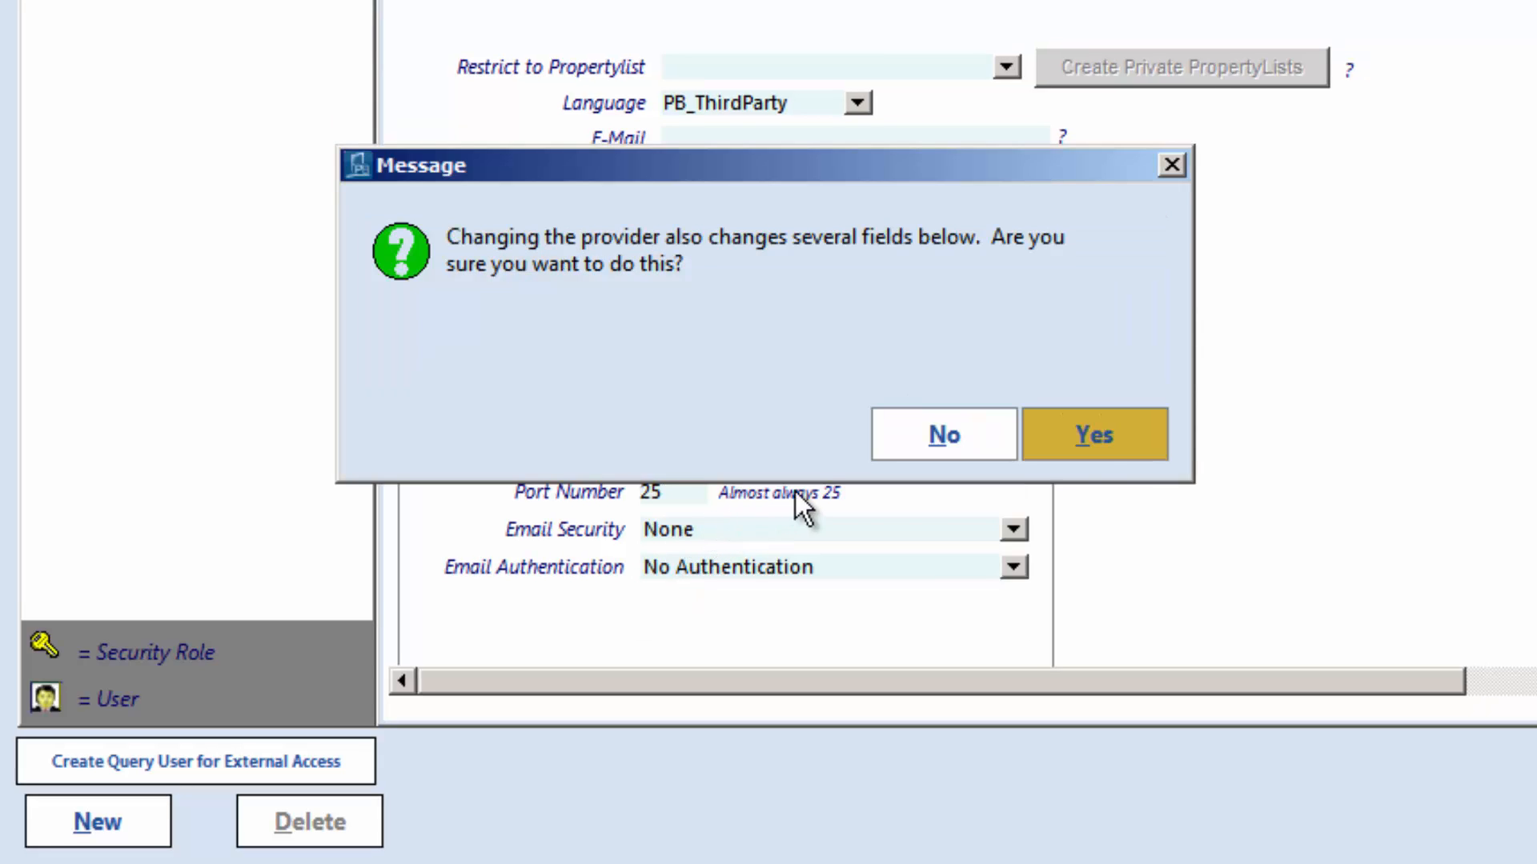
{"action": "left_click", "coordinate": [1092, 443]}
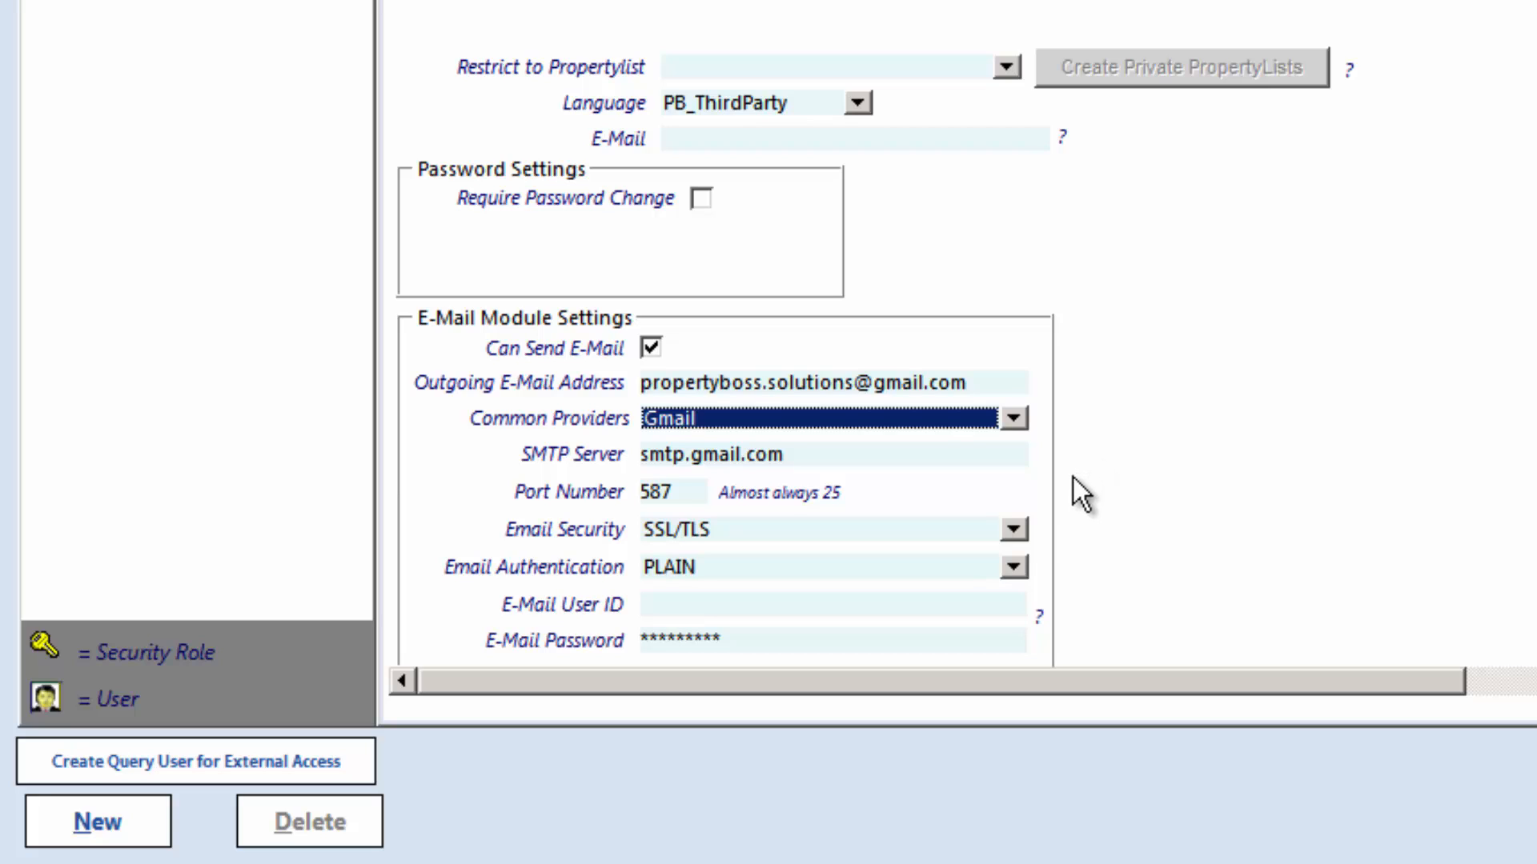
{"action": "left_click", "coordinate": [845, 610]}
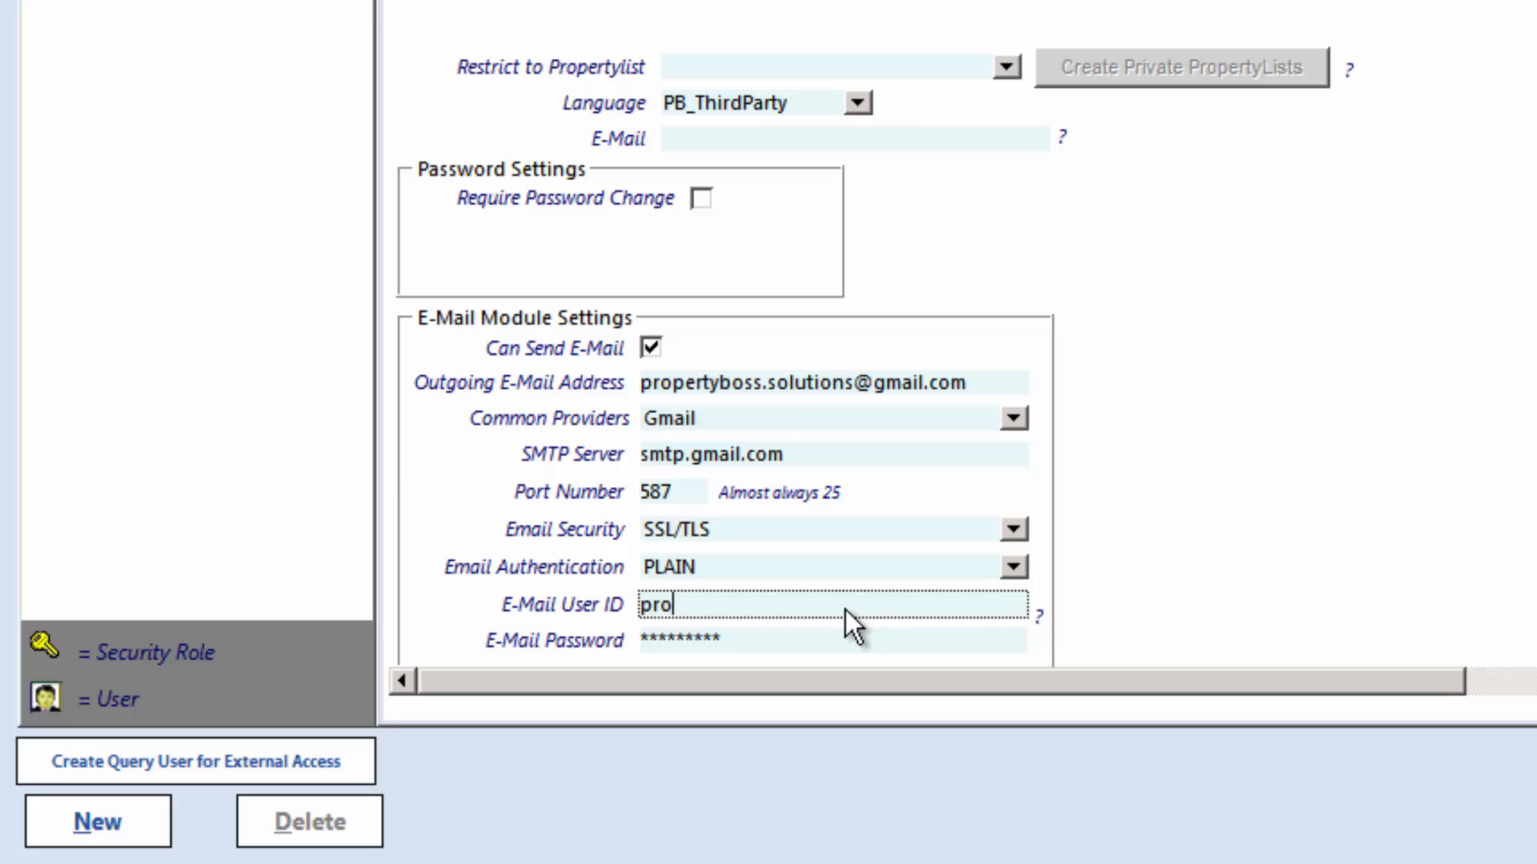
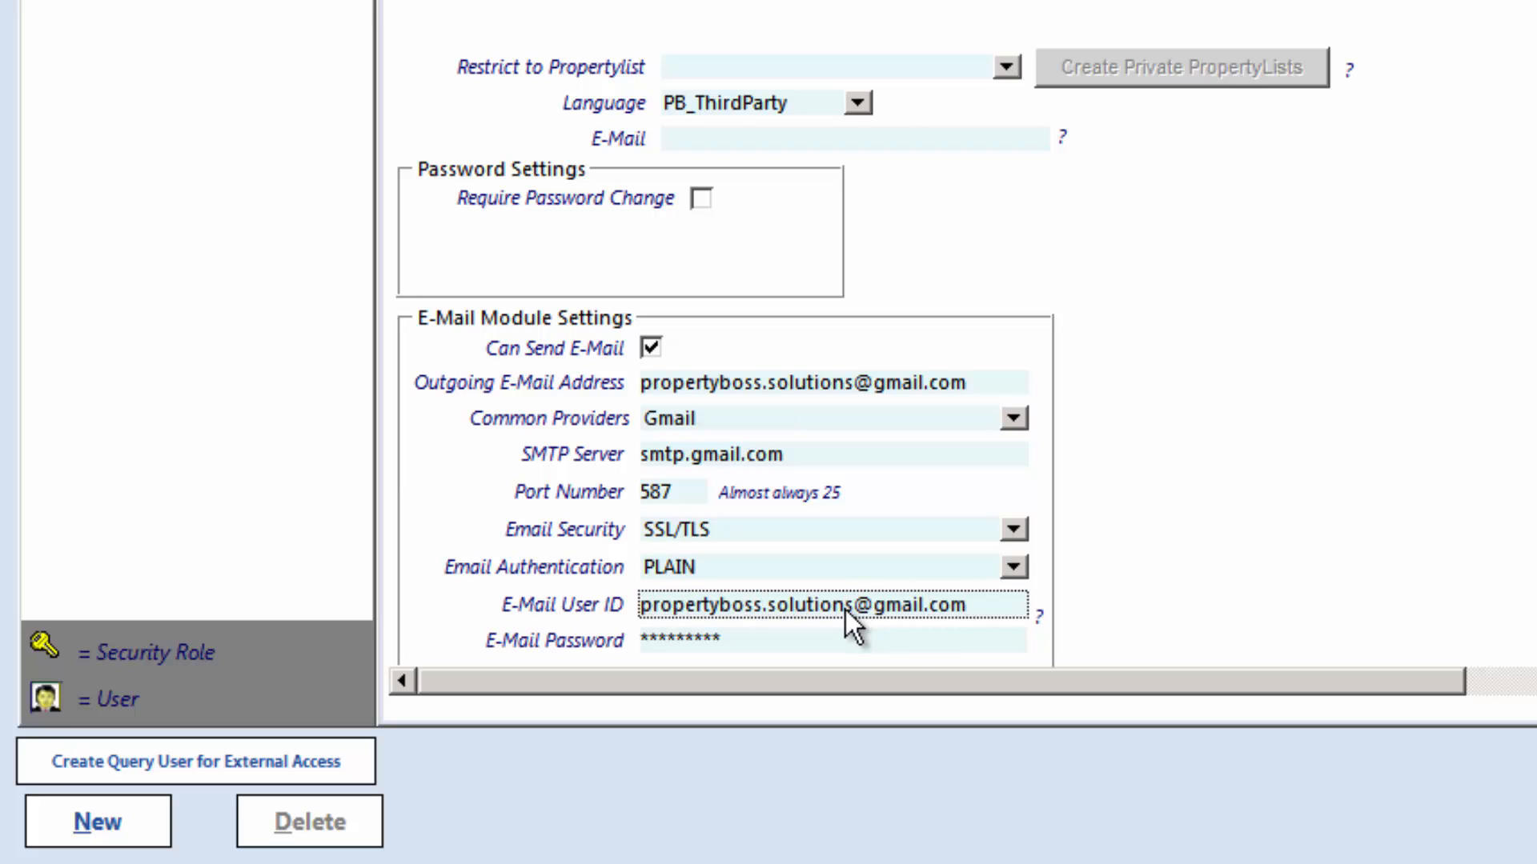
{"action": "left_click", "coordinate": [829, 651]}
{"action": "type", "text": "••••••••••"}
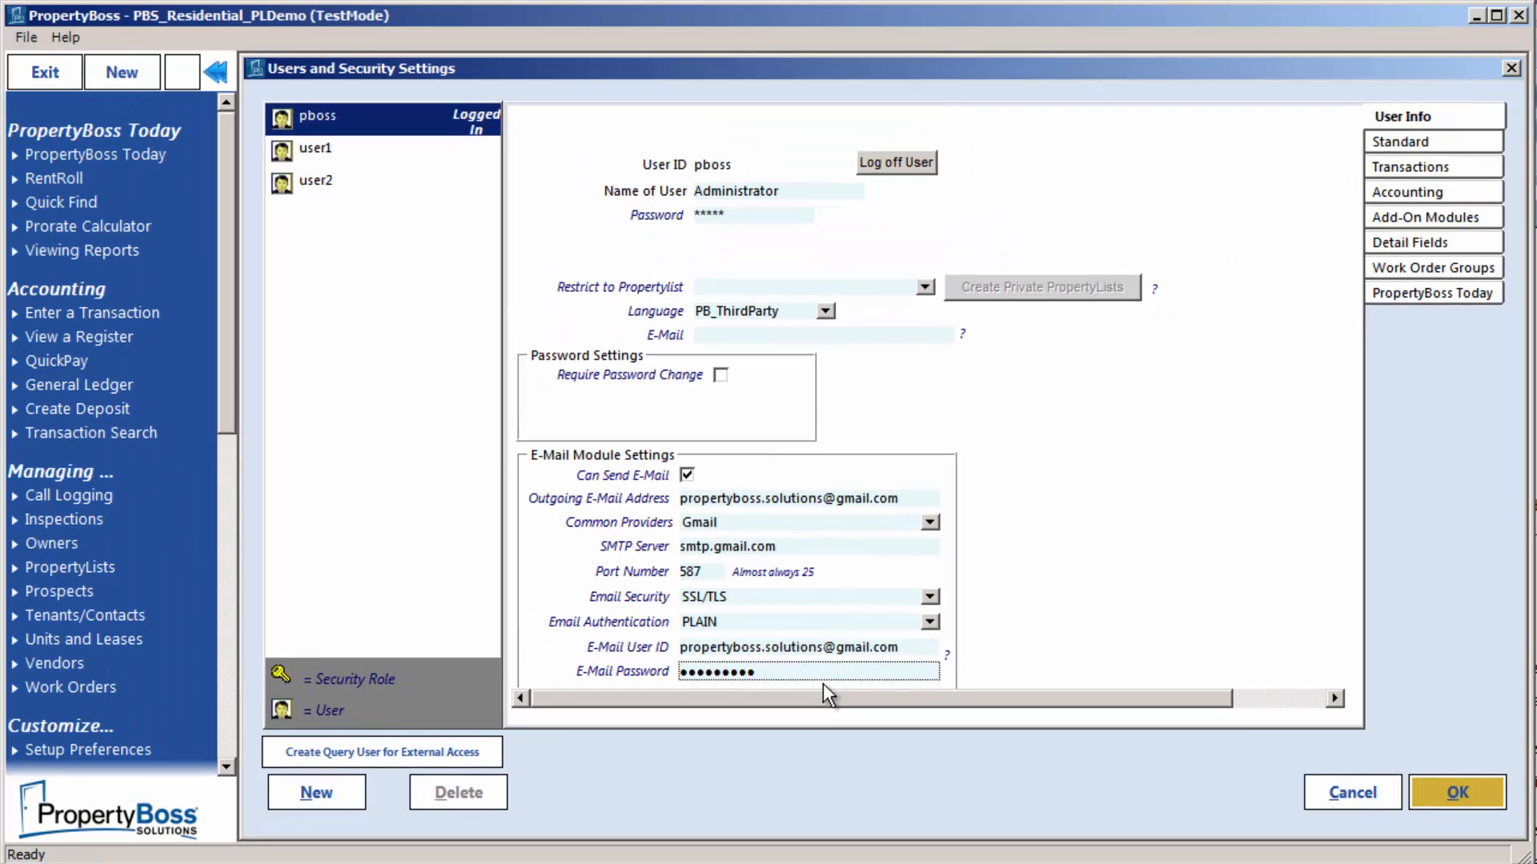
Check that user1 and user2 lack e-mail permission, then close Users and Security Settings
{"action": "left_click", "coordinate": [354, 159]}
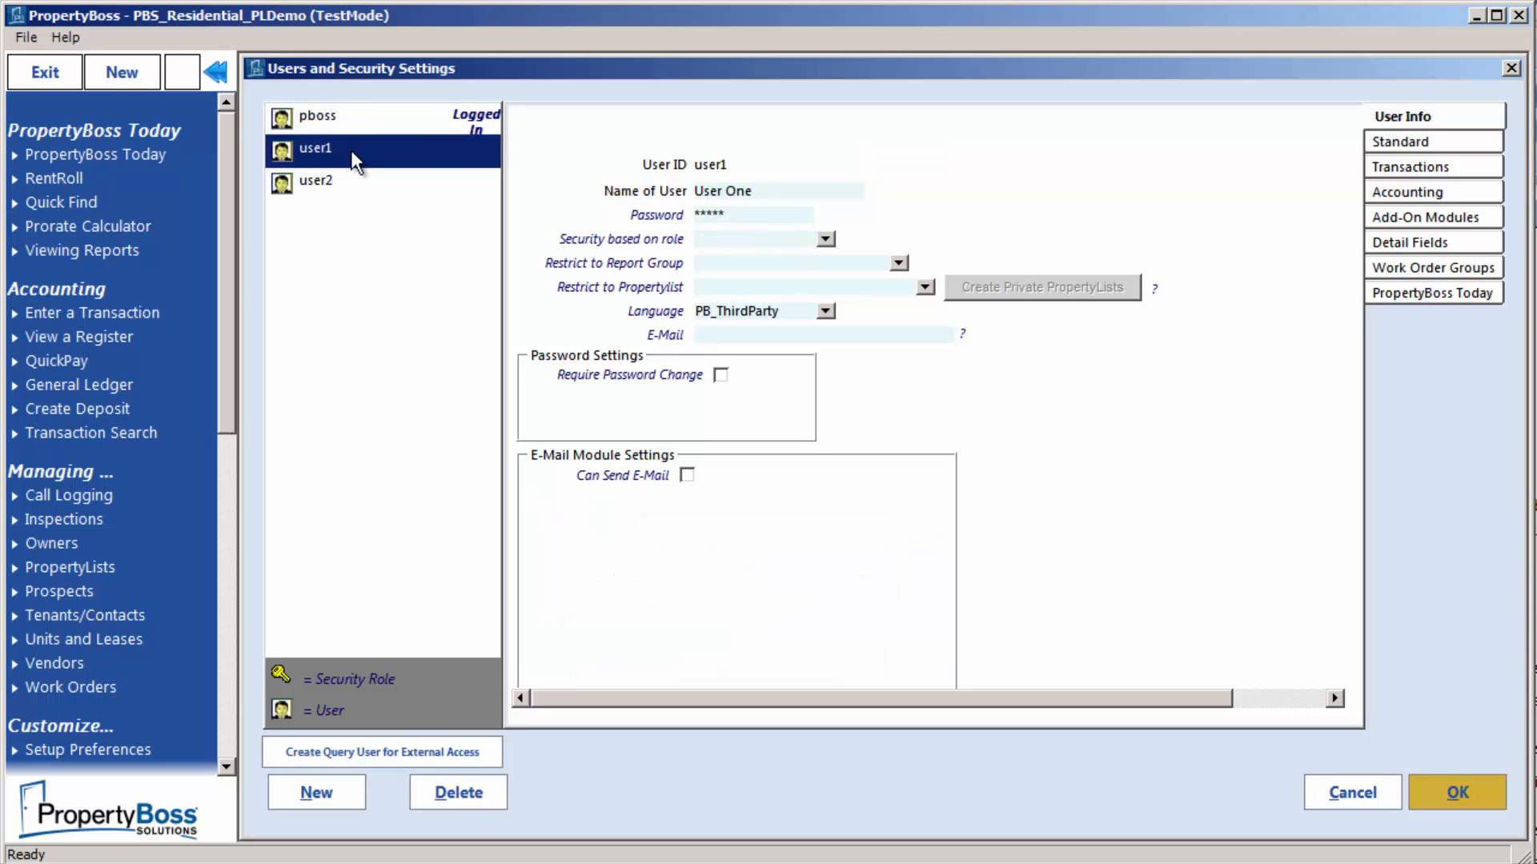
{"action": "left_click", "coordinate": [356, 182]}
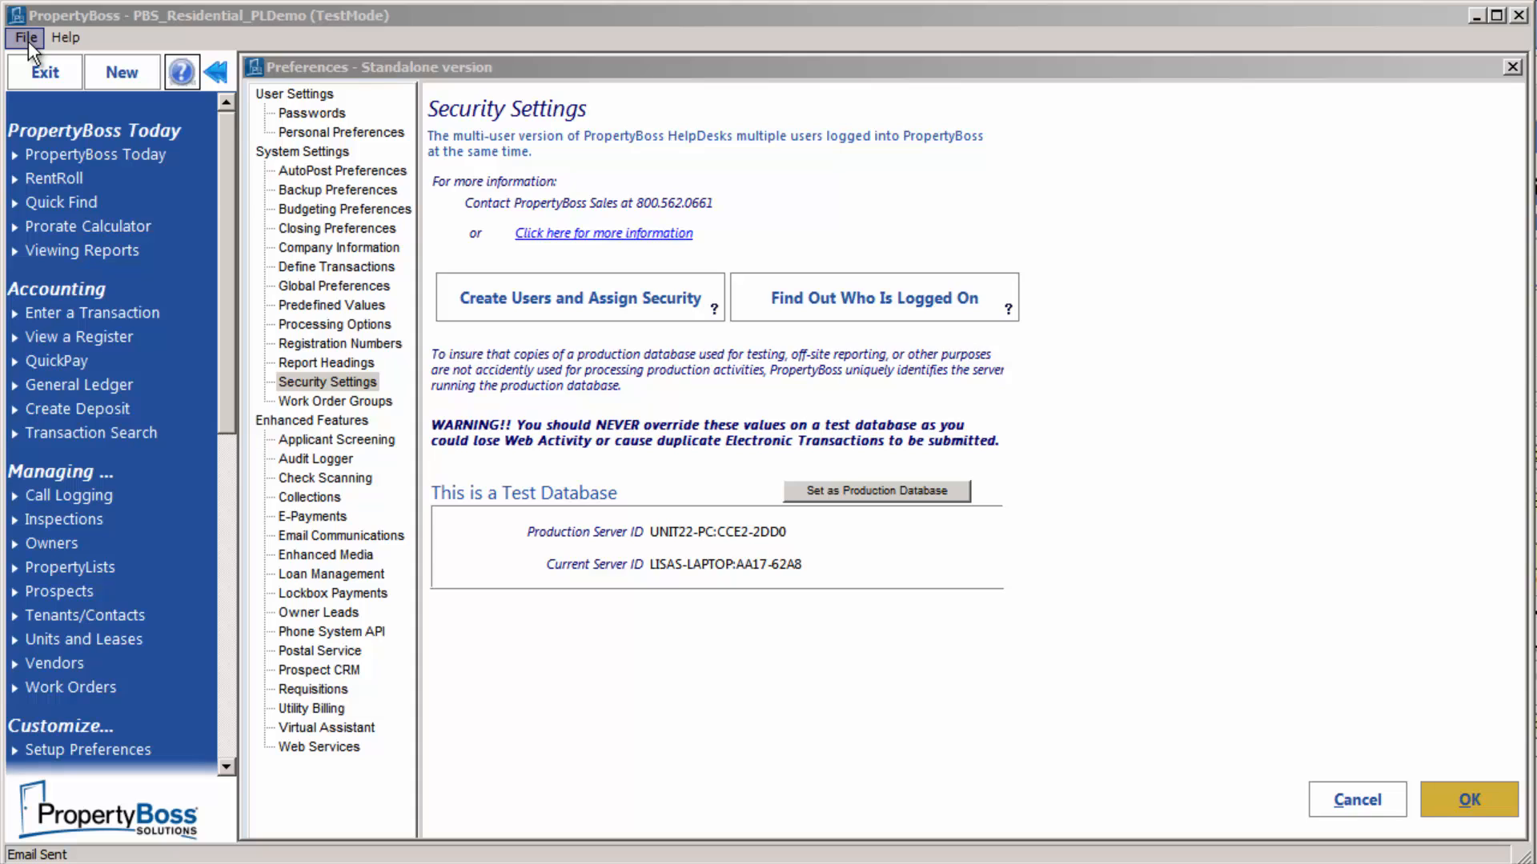
{"action": "left_click", "coordinate": [28, 38]}
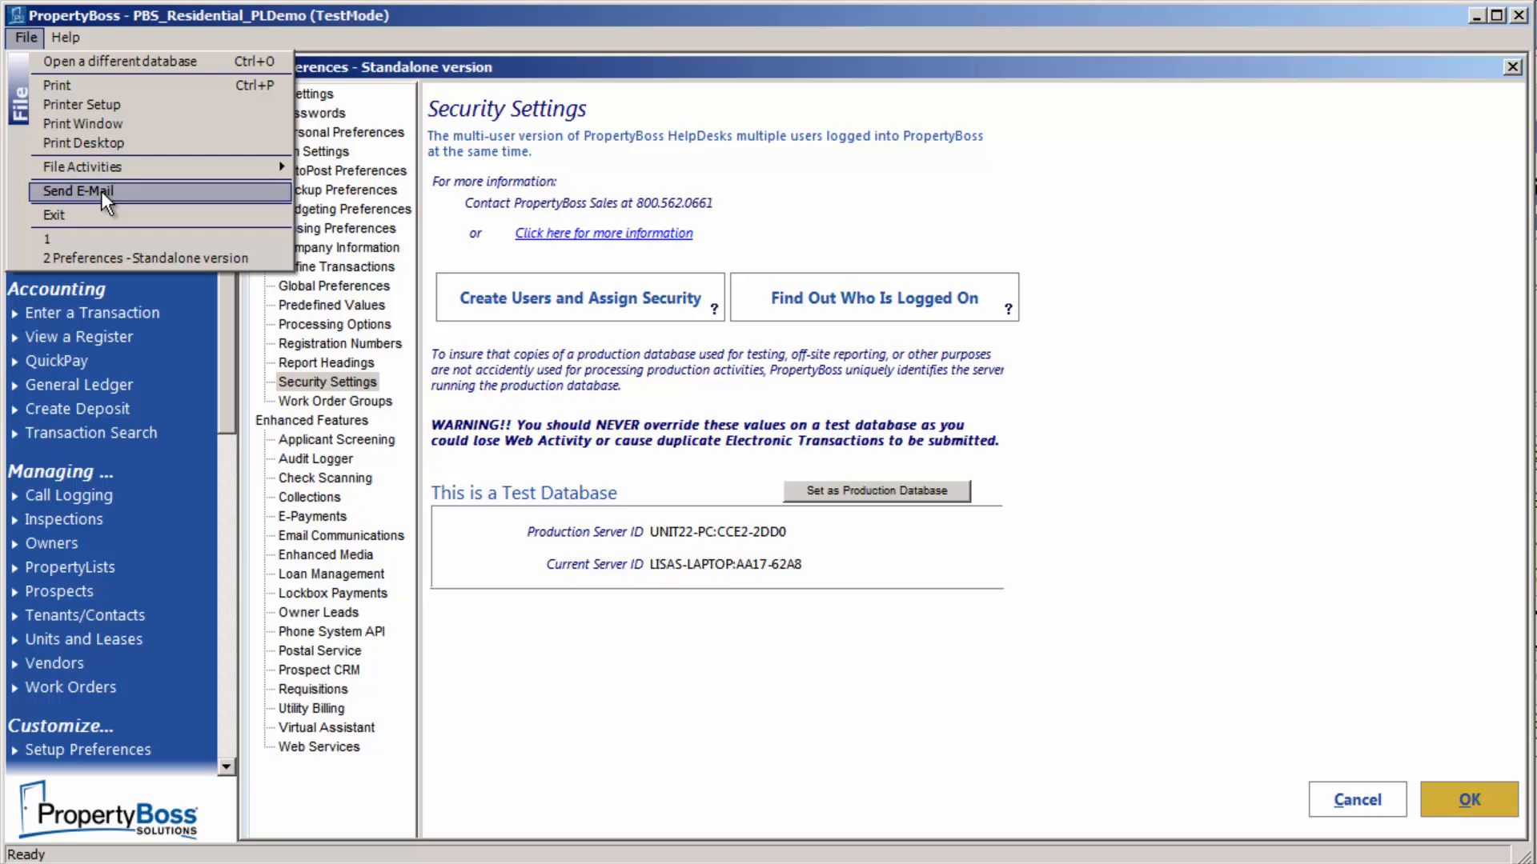
Send a test e-mail titled 'This is a test' to the recipient and dismiss the 503 5.5.1 error
{"action": "left_click", "coordinate": [101, 190]}
{"action": "left_click", "coordinate": [598, 200]}
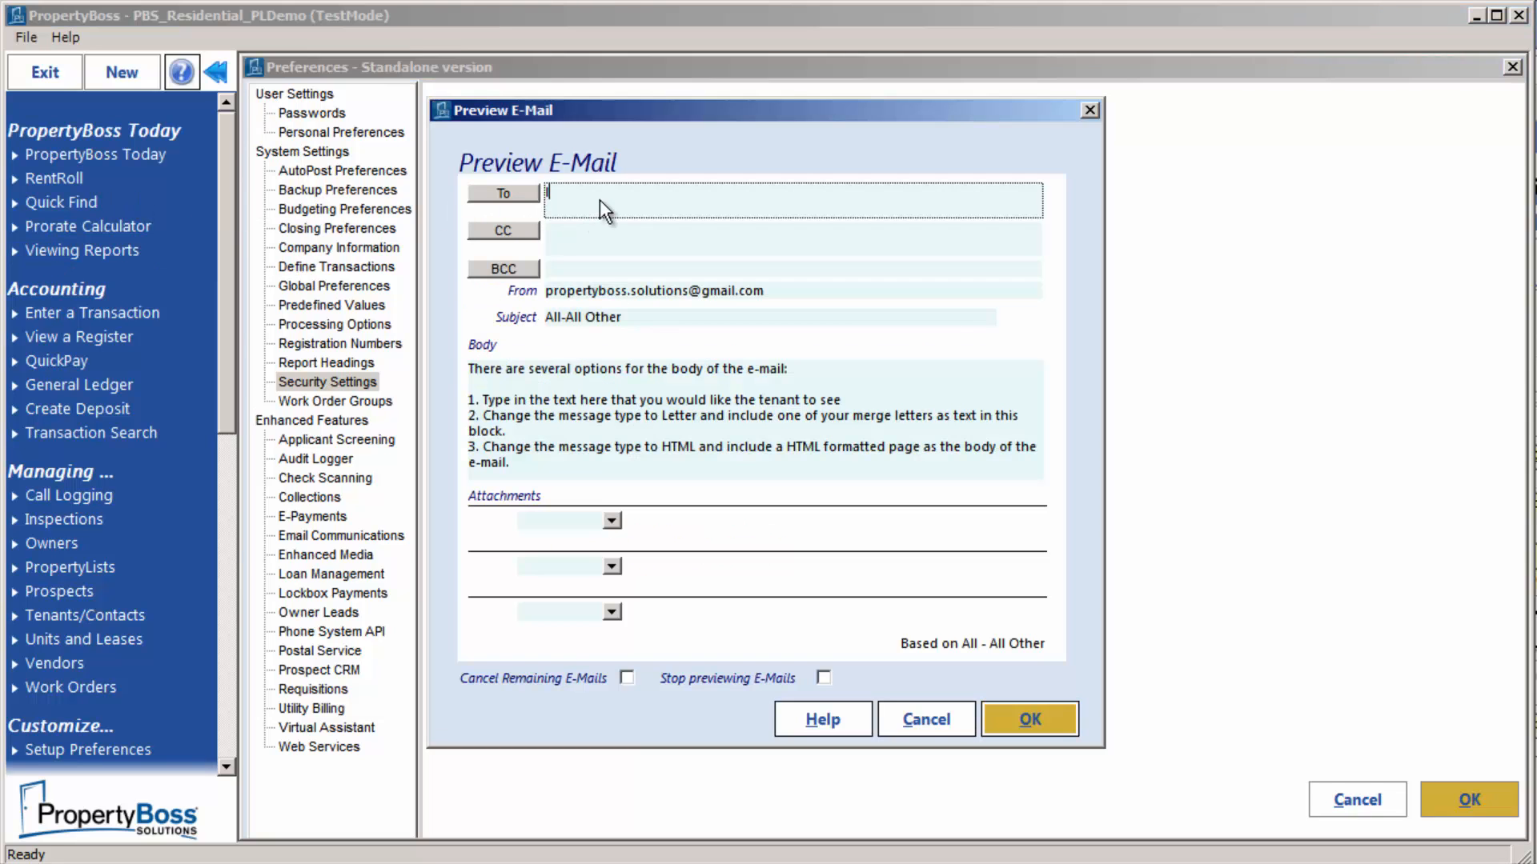
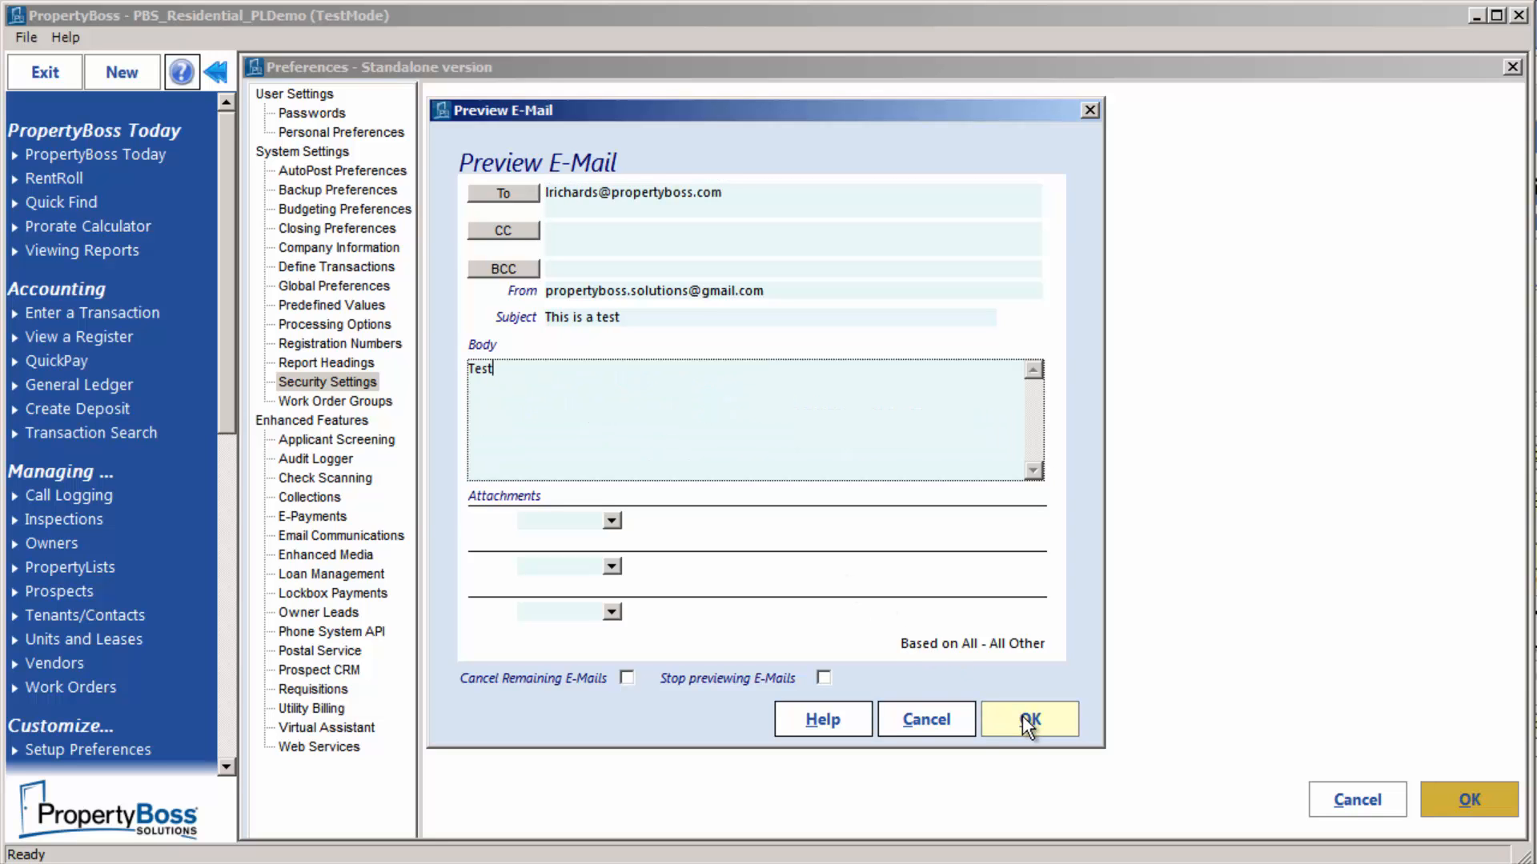
{"action": "left_click", "coordinate": [1023, 717]}
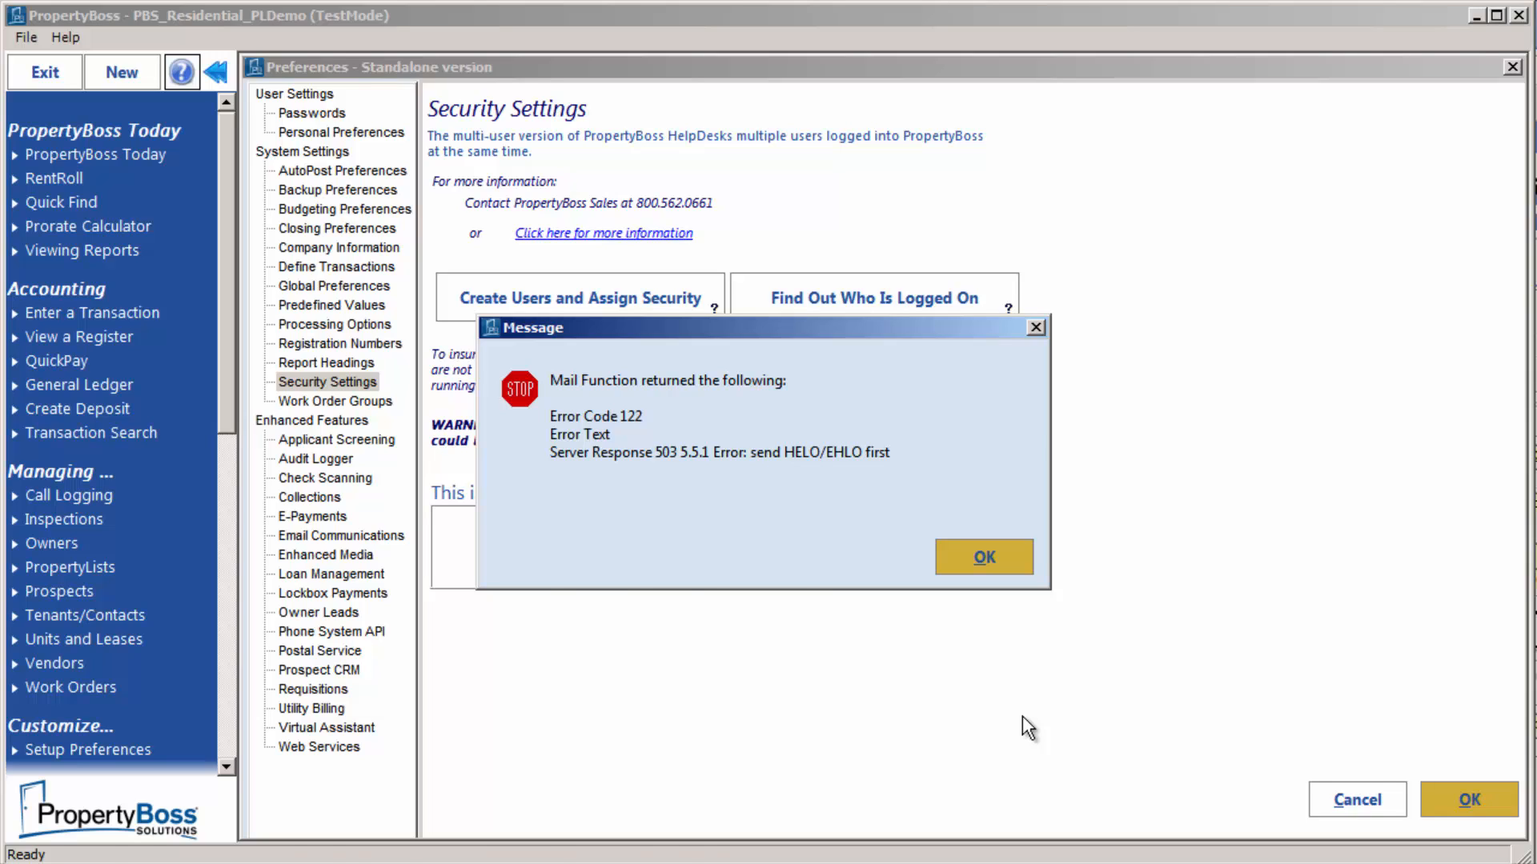
{"action": "key", "text": "Return"}
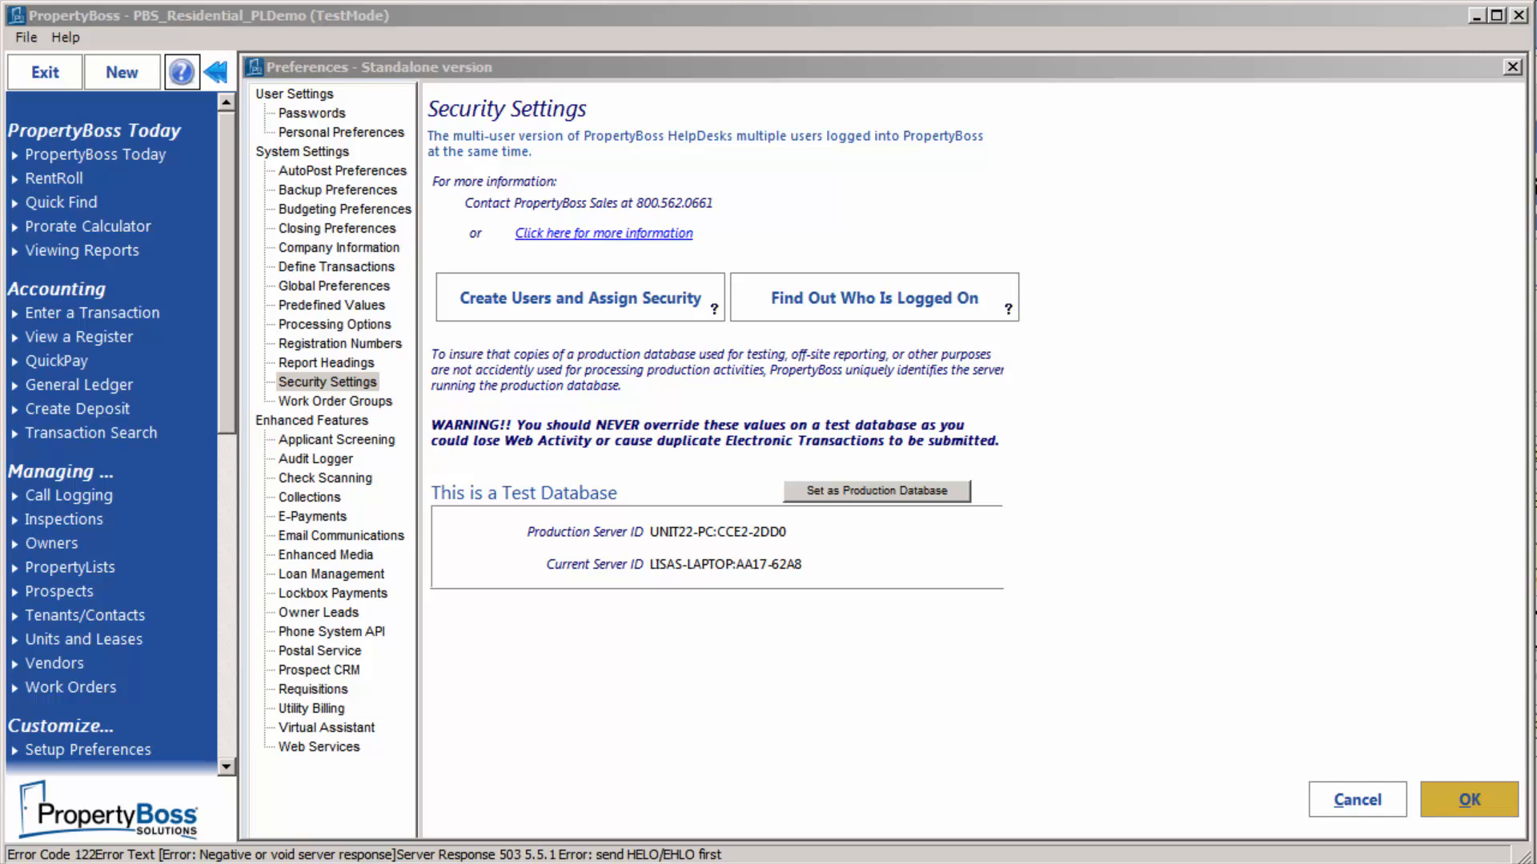
{"action": "left_click", "coordinate": [341, 536]}
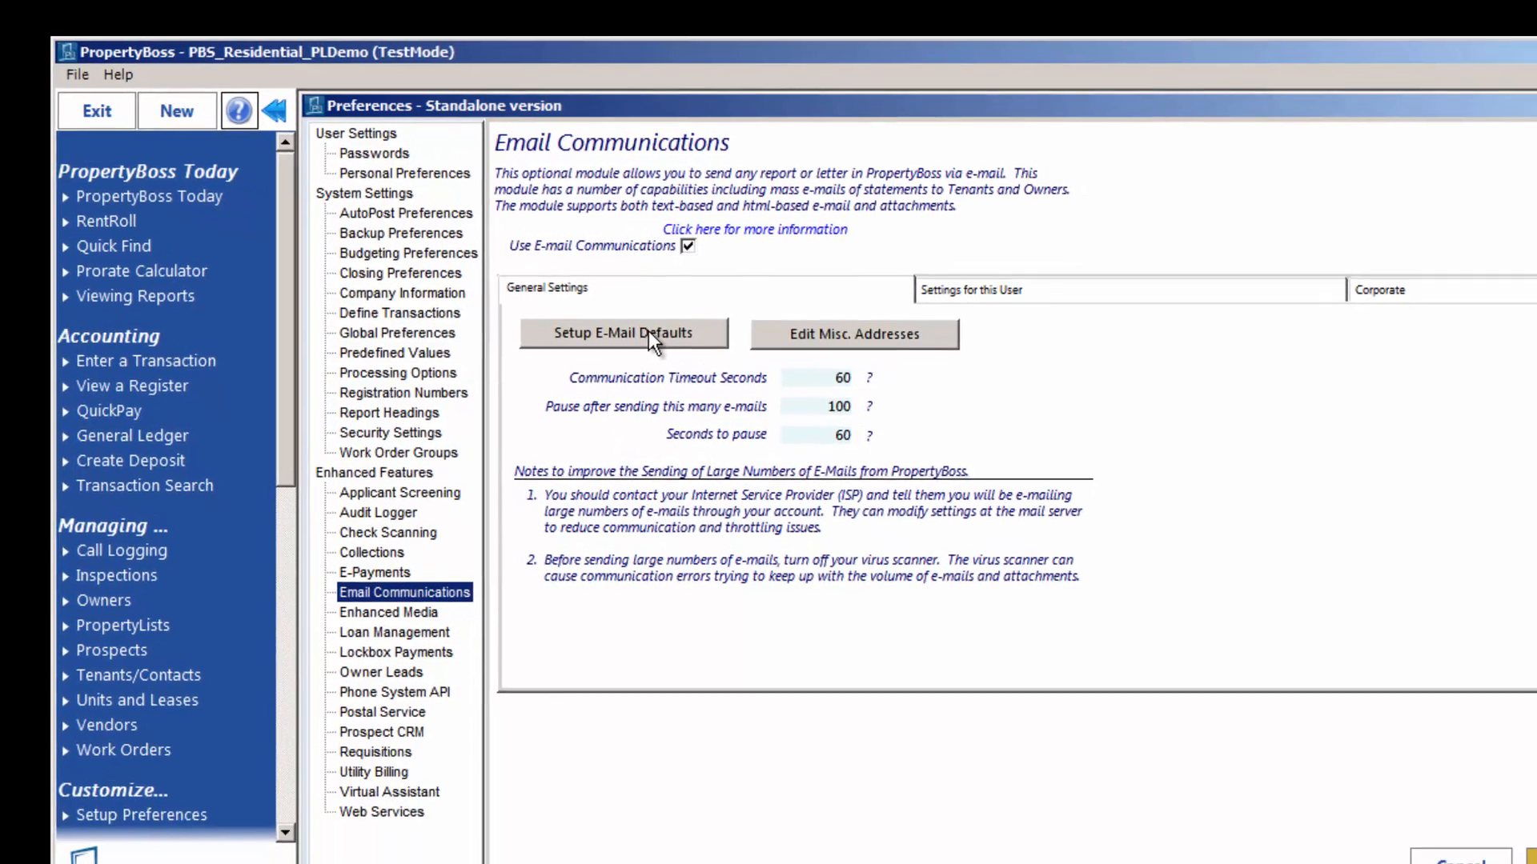
Open Setup E-Mail Defaults to list the default e-mail templates
{"action": "left_click", "coordinate": [746, 407]}
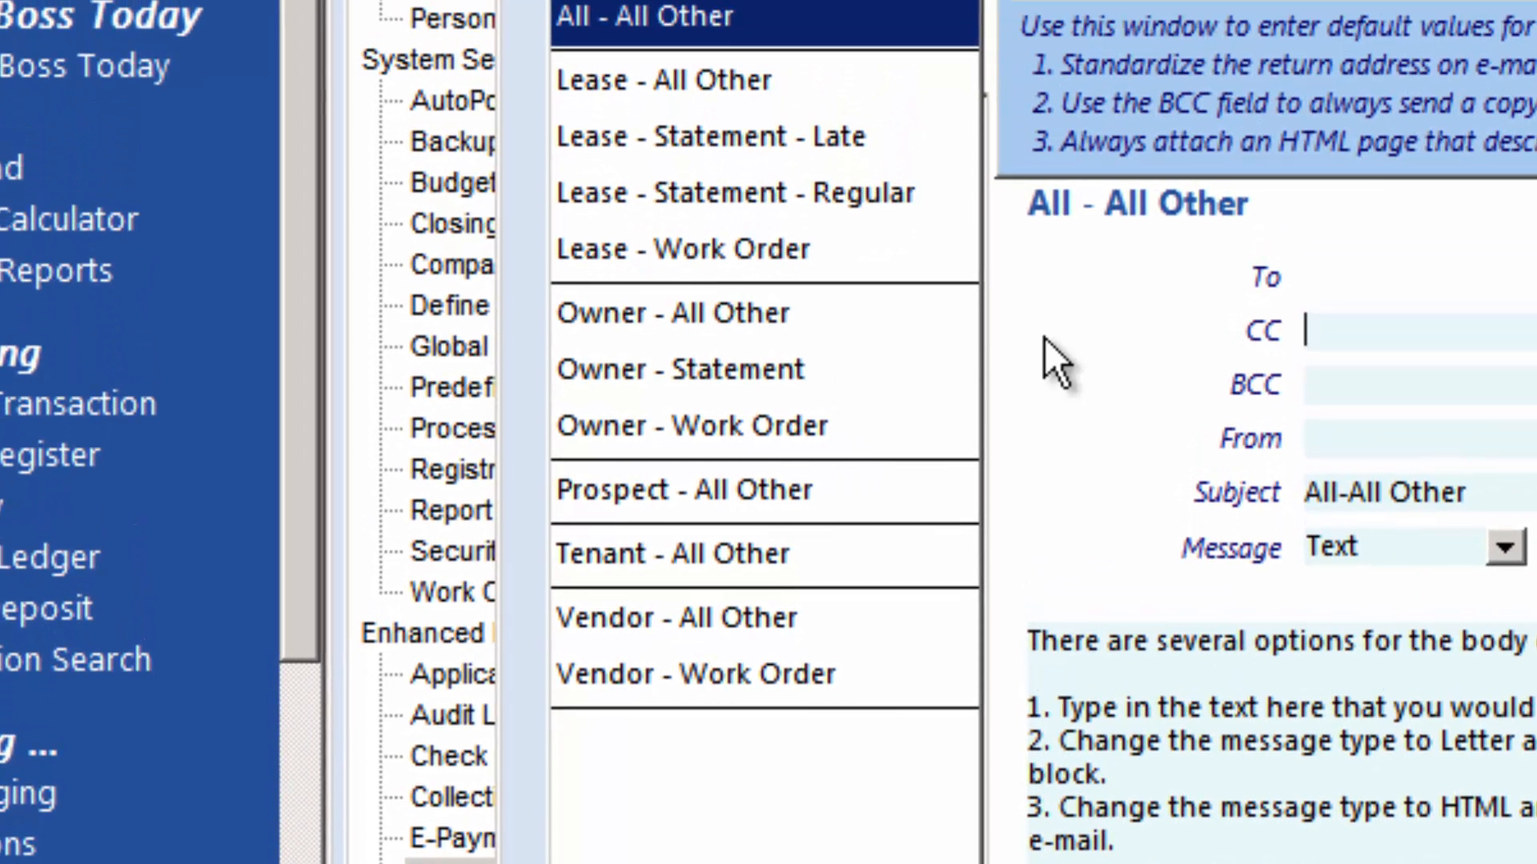
Review the Owner - Work Order, Owner - All Other and All - All Other templates, then close with OK
{"action": "left_click", "coordinate": [894, 428]}
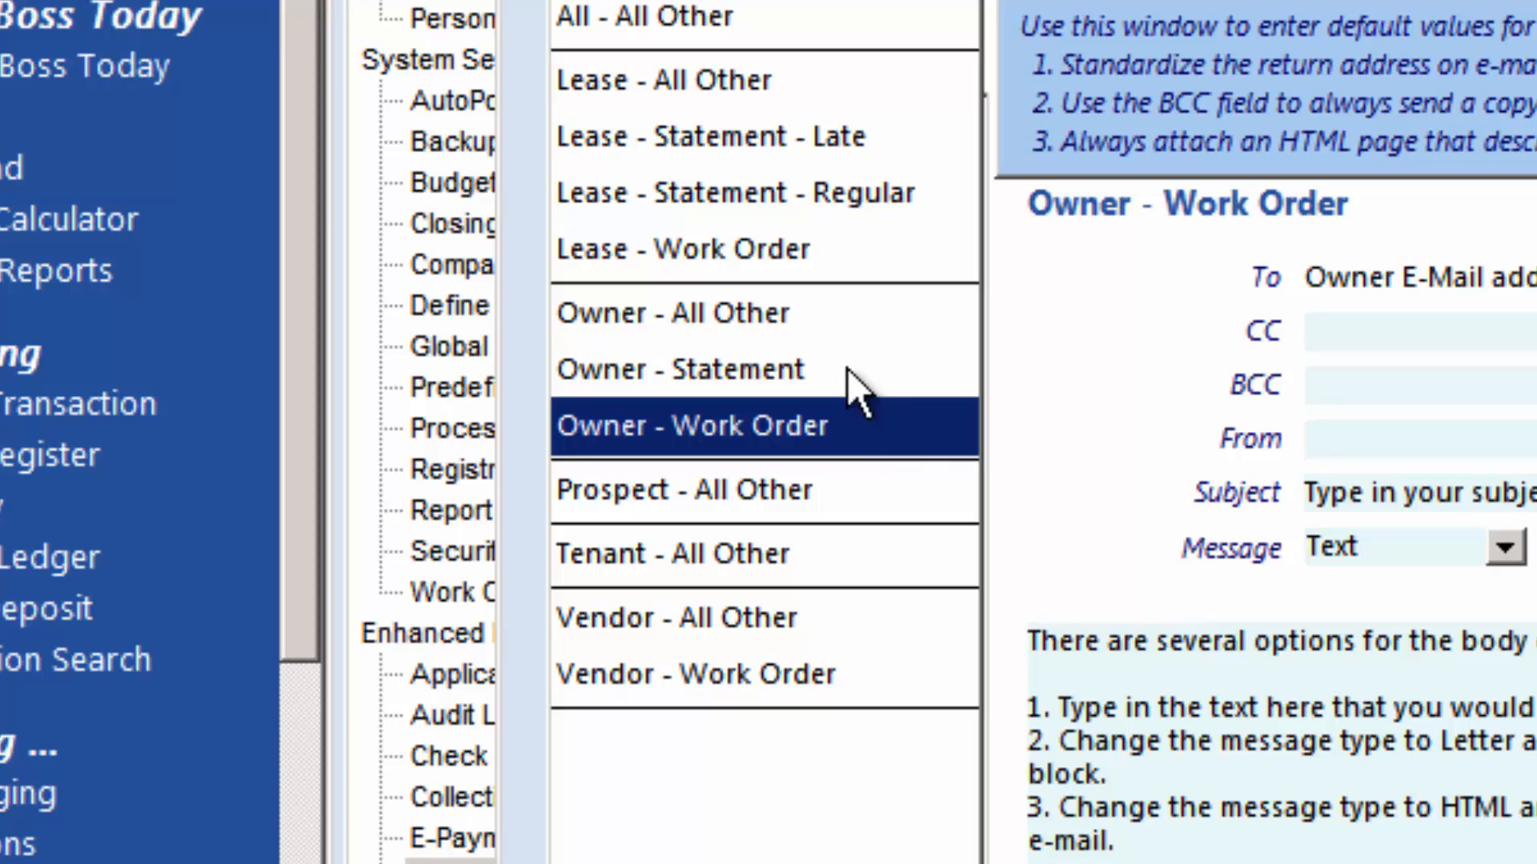
{"action": "left_click", "coordinate": [805, 312]}
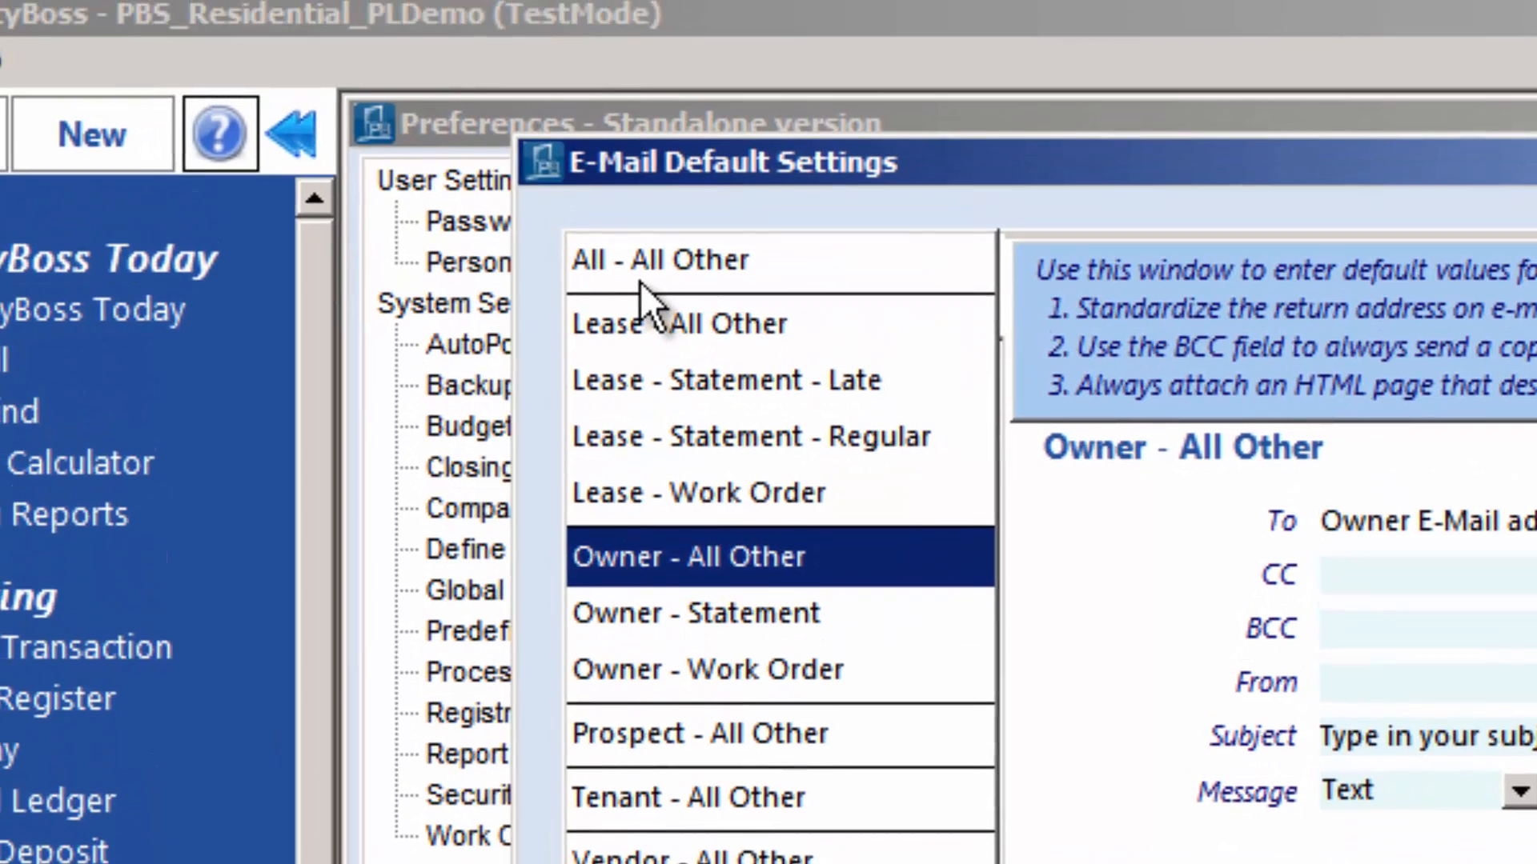
{"action": "left_click", "coordinate": [624, 30]}
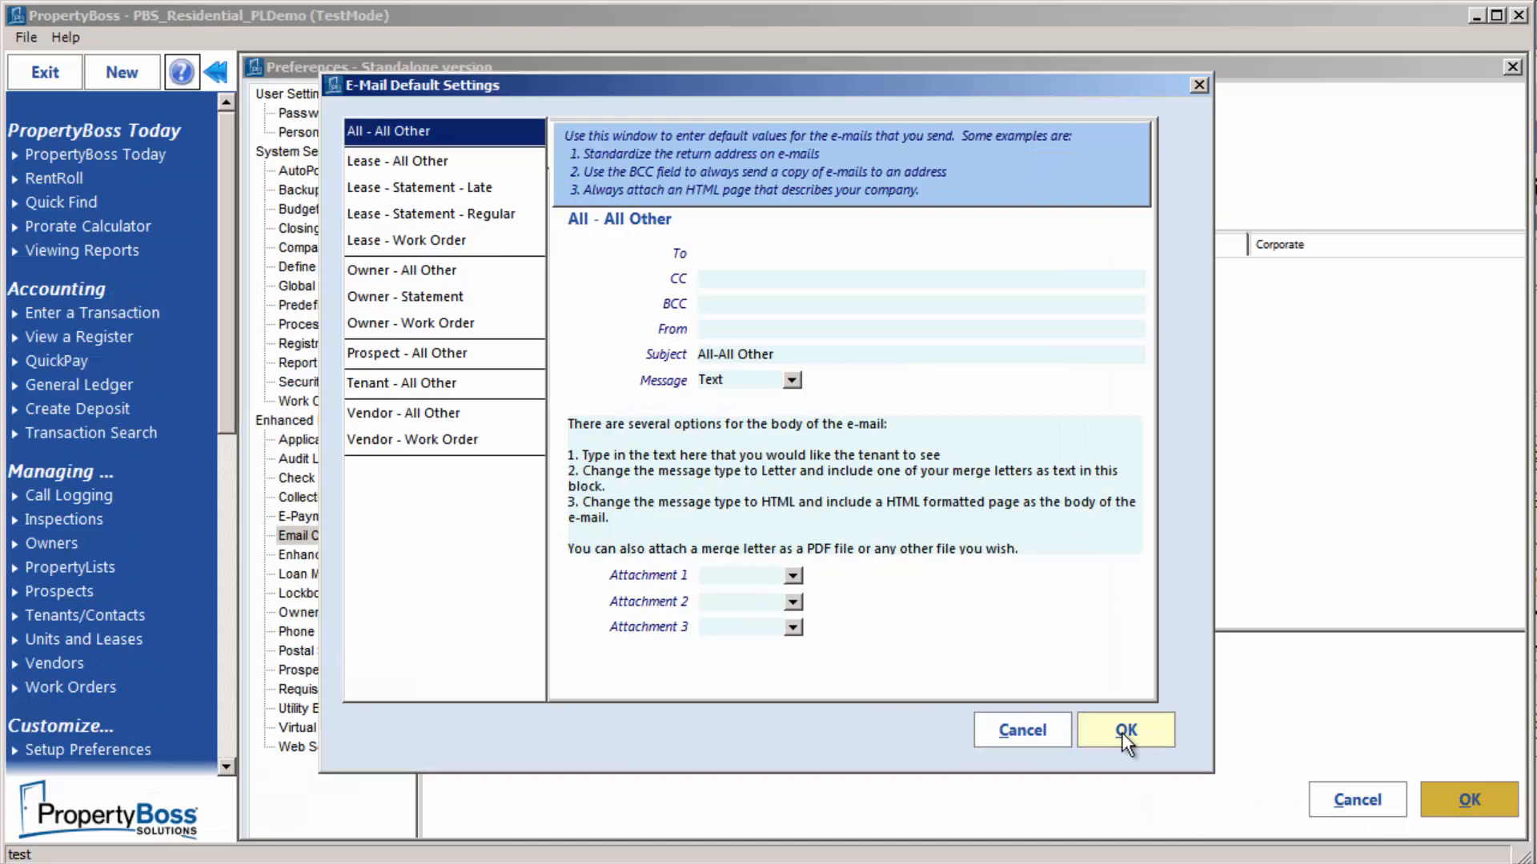
{"action": "left_click", "coordinate": [1018, 689]}
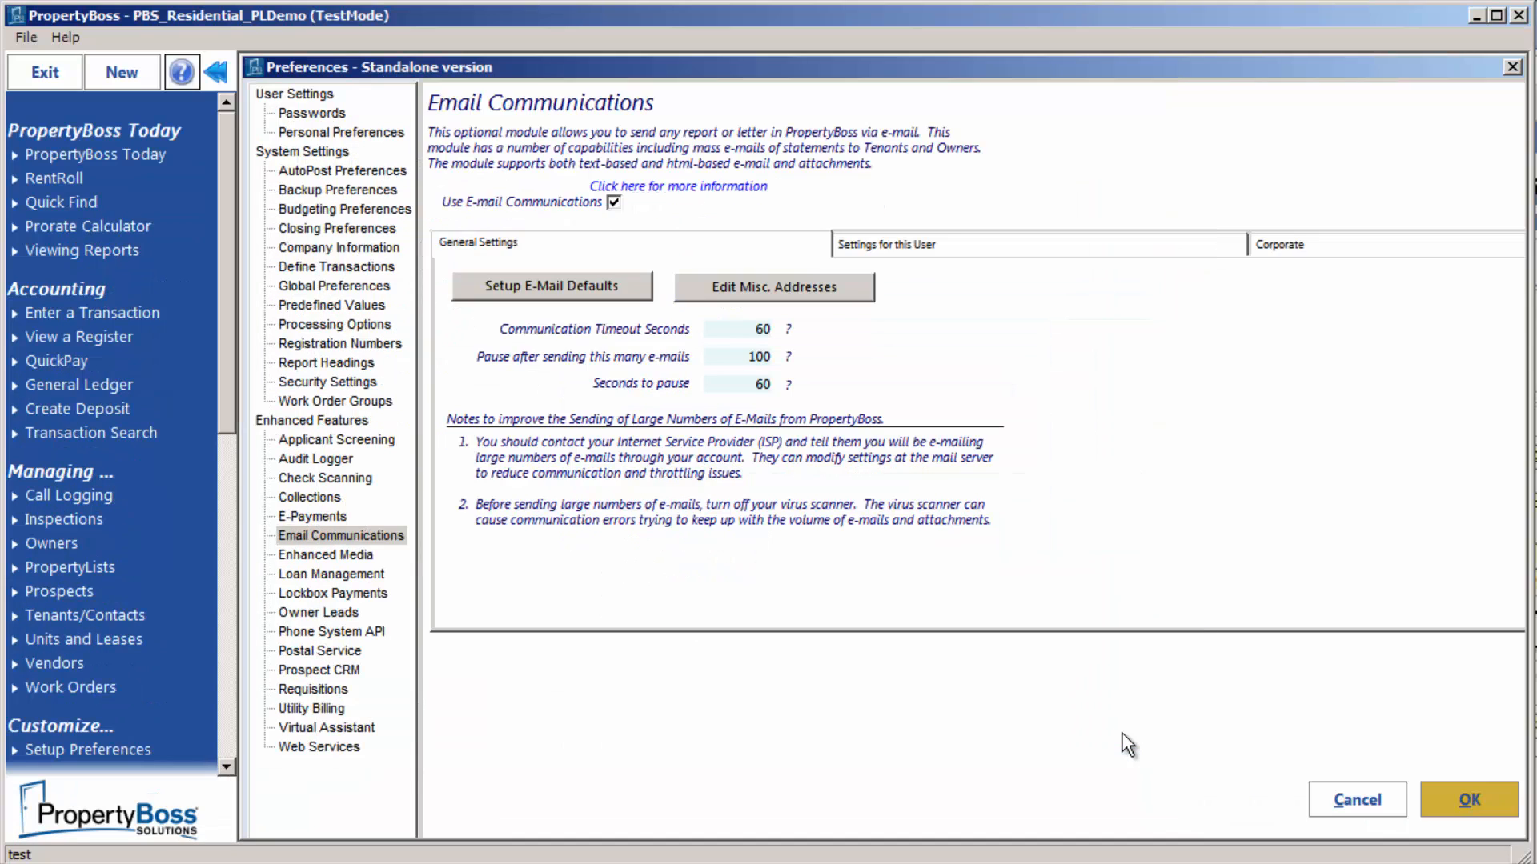